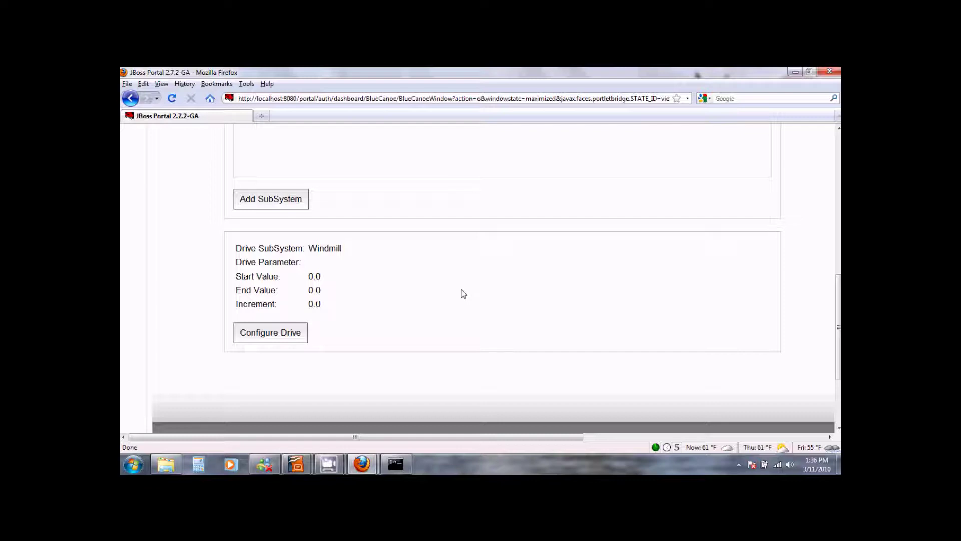
Open the Windmill drive configuration, choose Wind Speed as the drive parameter and set the start value to 5
click(279, 338)
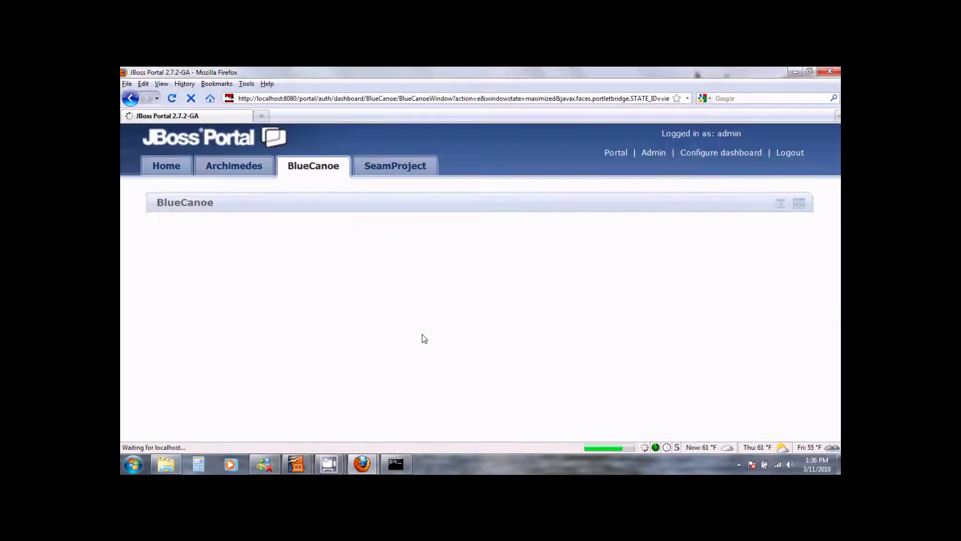
scroll(472, 313, down, 3)
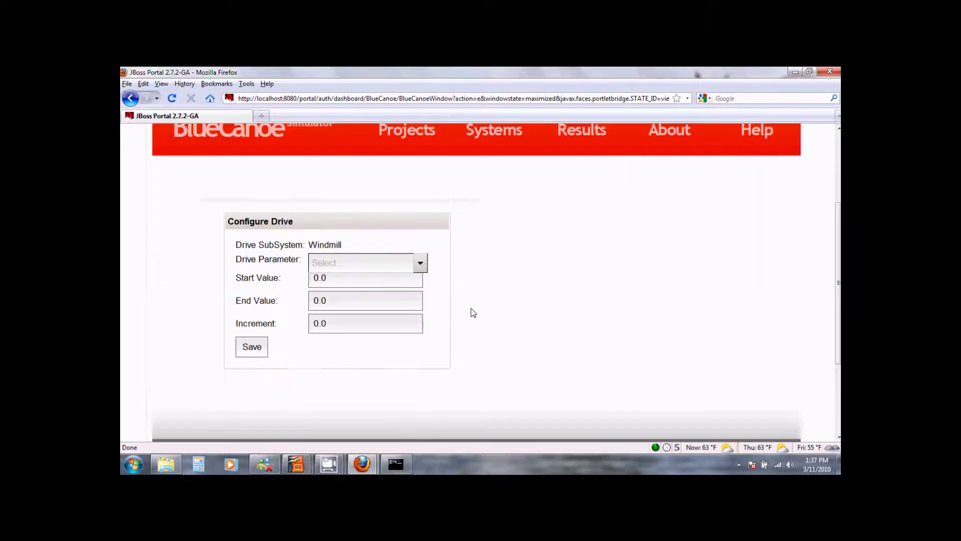
click(417, 263)
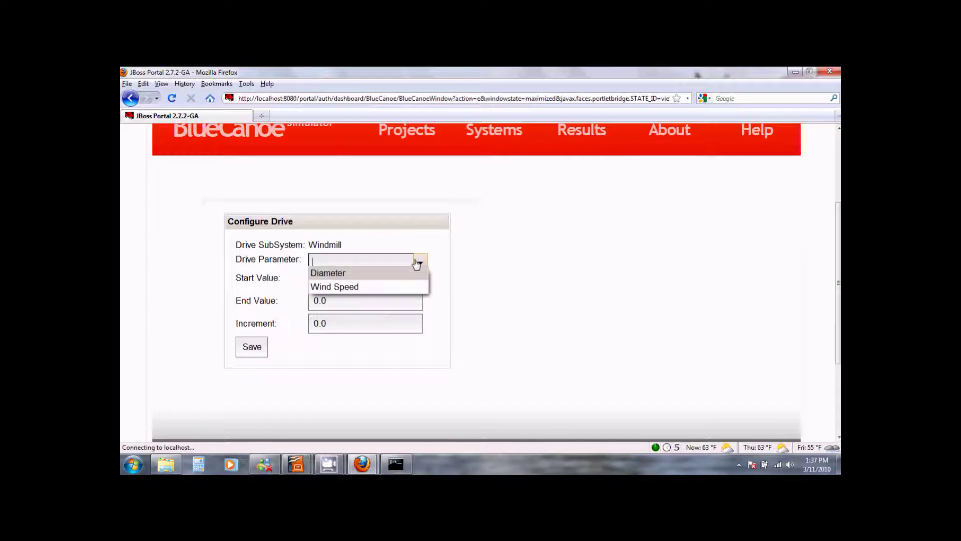
click(345, 287)
click(344, 279)
drag(344, 279, 307, 279)
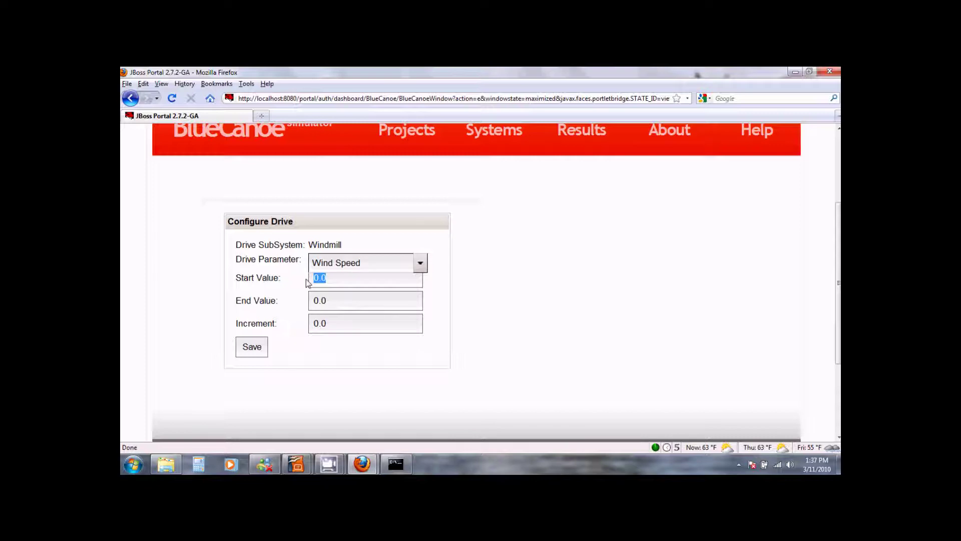
text(5)
Set the drive's end value to 60 and increment to 5, and save the configuration
click(330, 301)
drag(329, 300, 304, 300)
text(60)
click(334, 324)
drag(334, 323, 295, 320)
text(5)
click(252, 347)
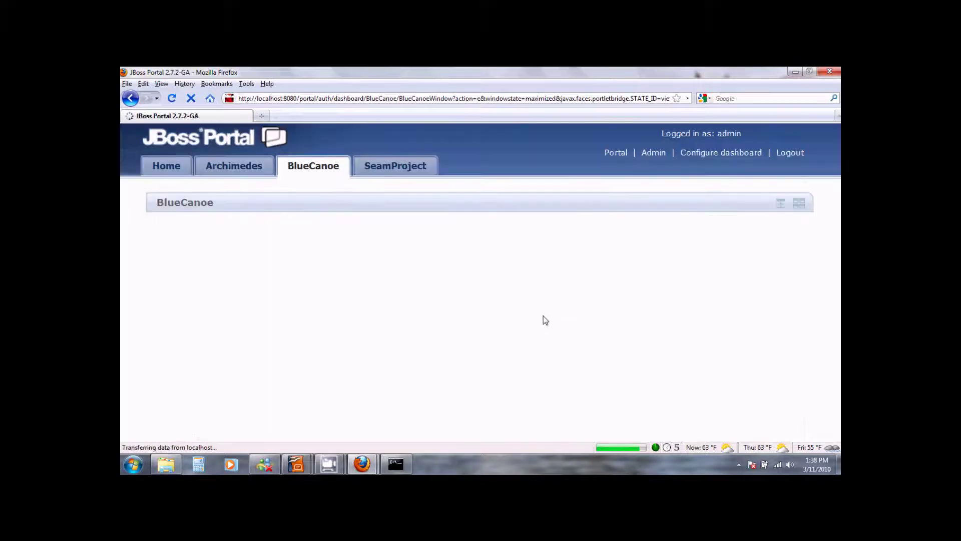
Run the simulation of the Windmill power station system in the Renewable Energy project
scroll(545, 320, down, 6)
scroll(545, 320, down, 6)
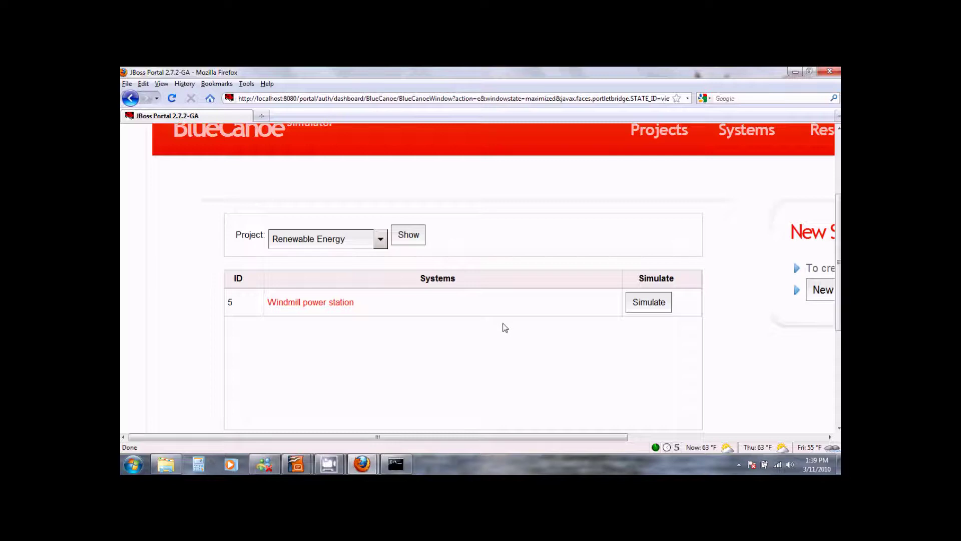
click(647, 305)
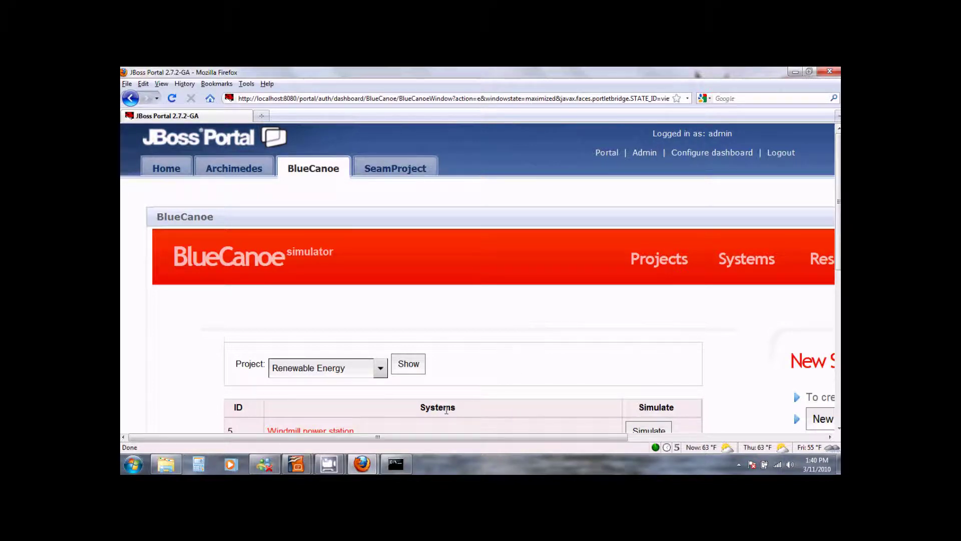
Open the simulator's Results page
drag(425, 440, 607, 448)
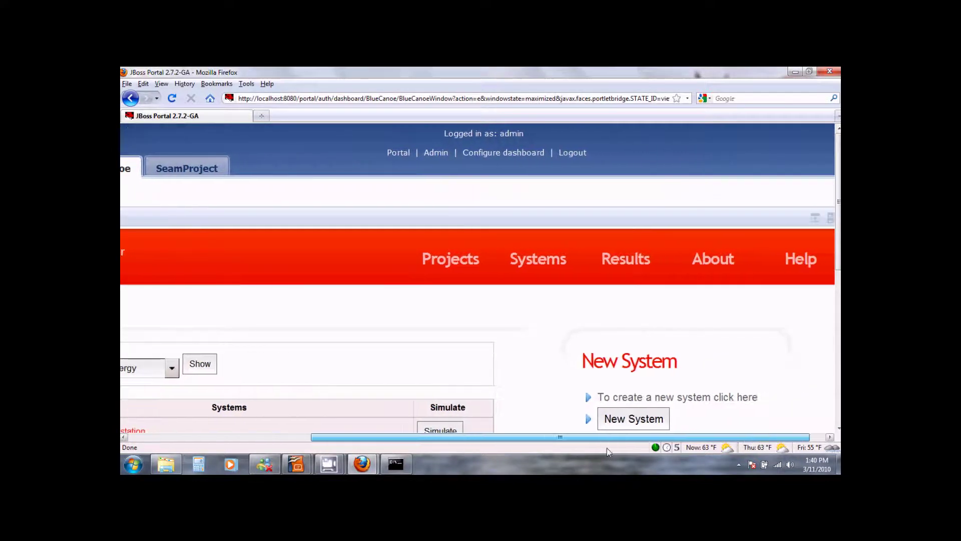
click(628, 274)
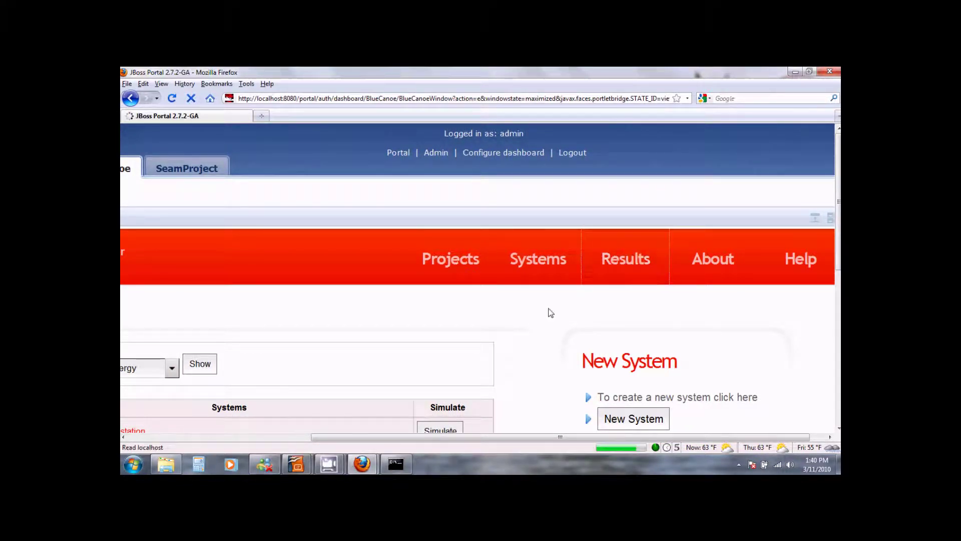
scroll(551, 313, down, 5)
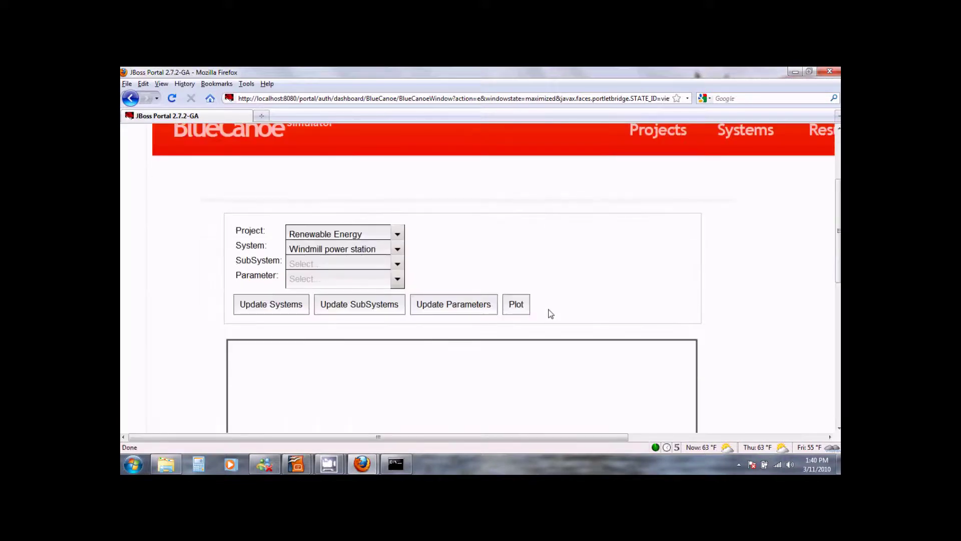
Select the Renewable Energy project and the Windmill power station system for the results plot
scroll(551, 314, down, 2)
scroll(332, 324, down, 3)
scroll(336, 323, up, 2)
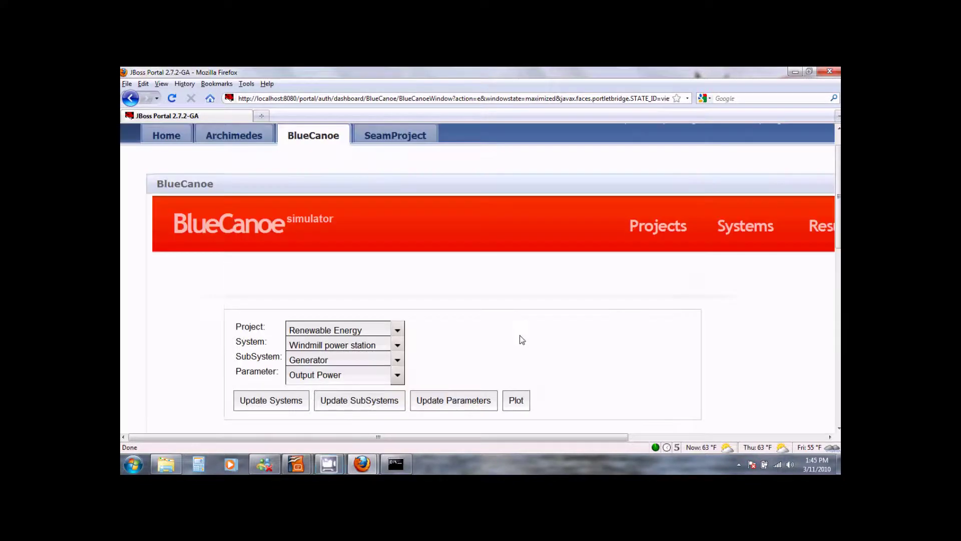
click(397, 330)
click(345, 407)
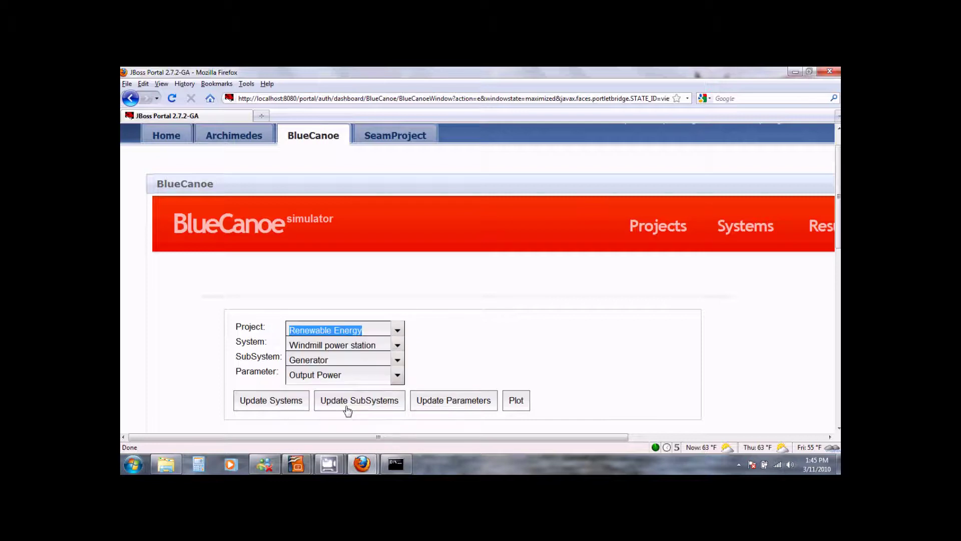
click(397, 345)
click(373, 356)
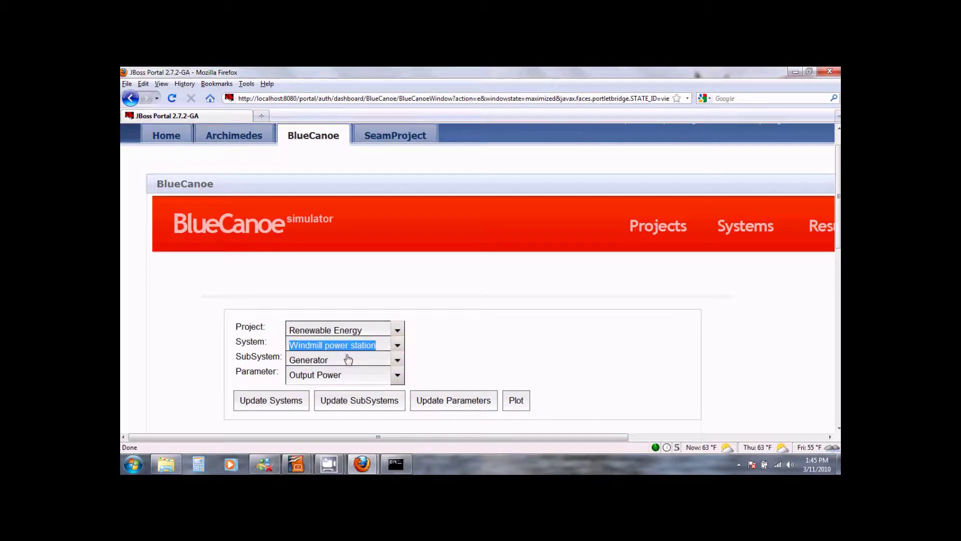
Choose the Generator subsystem with the Output Power parameter and plot its results
click(398, 360)
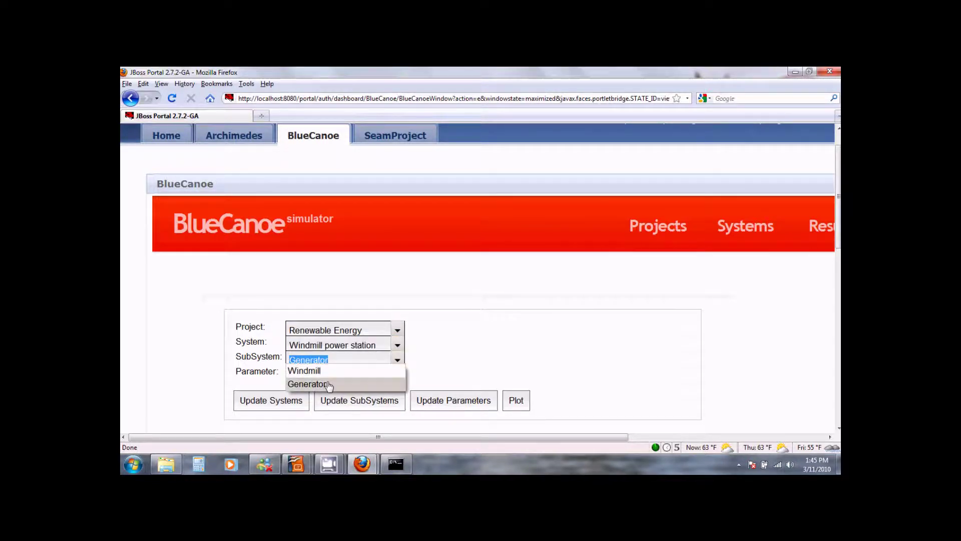
click(382, 384)
click(397, 376)
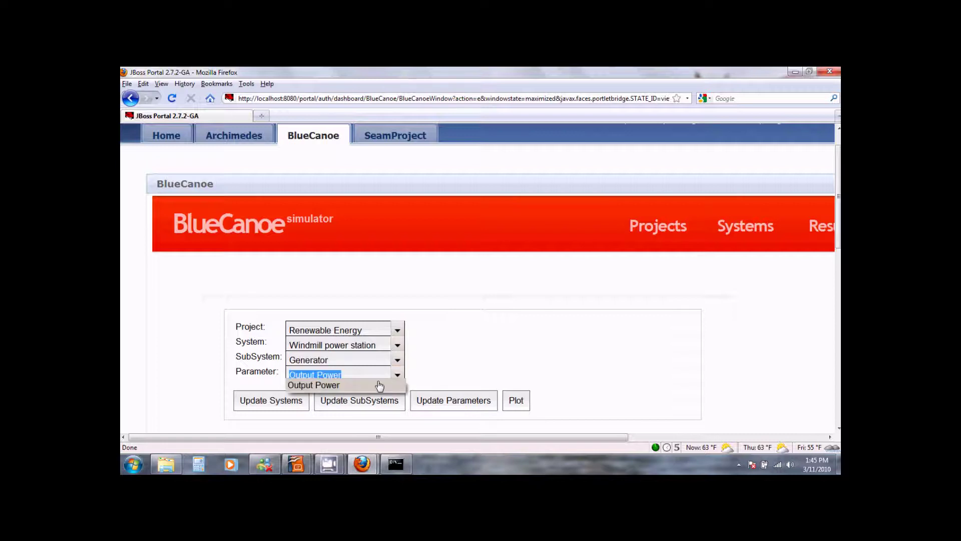
click(328, 387)
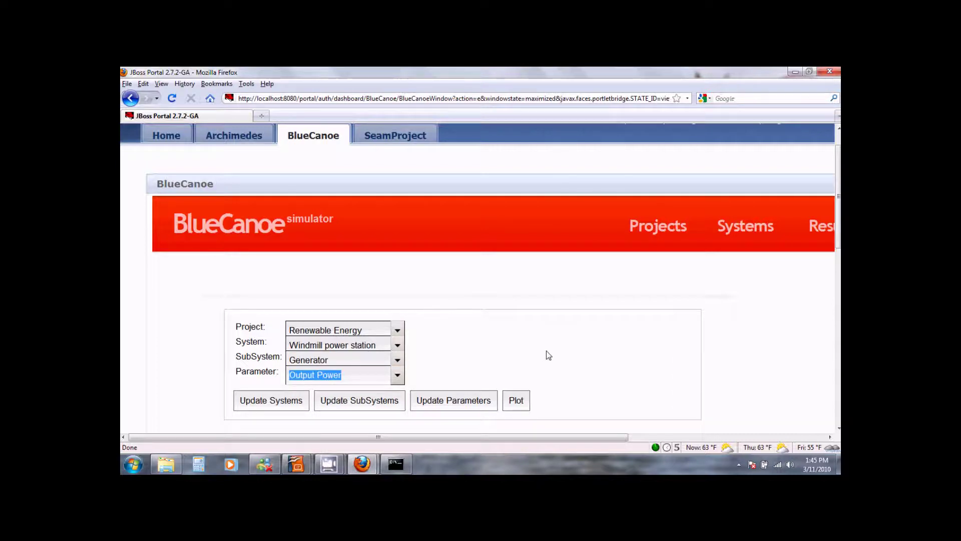
click(516, 401)
scroll(635, 333, down, 3)
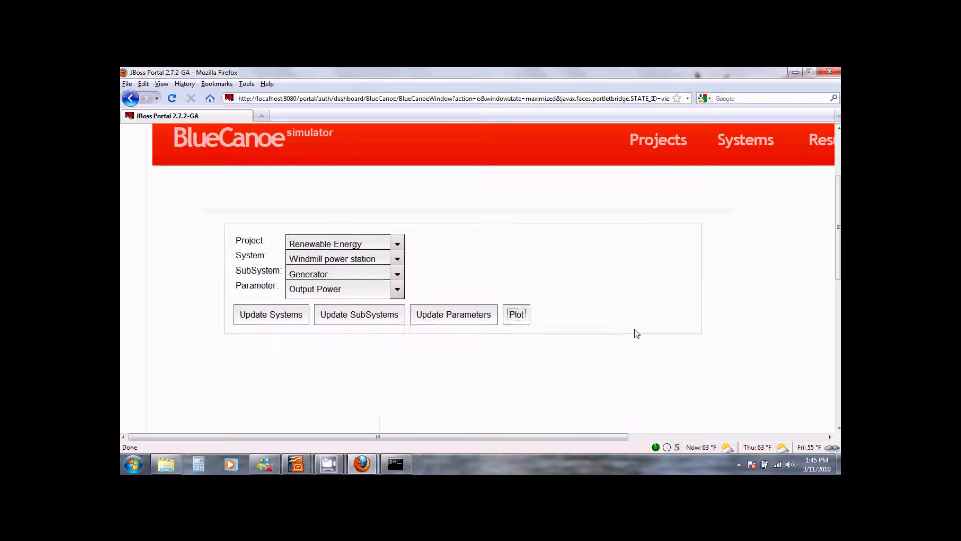
scroll(636, 333, down, 5)
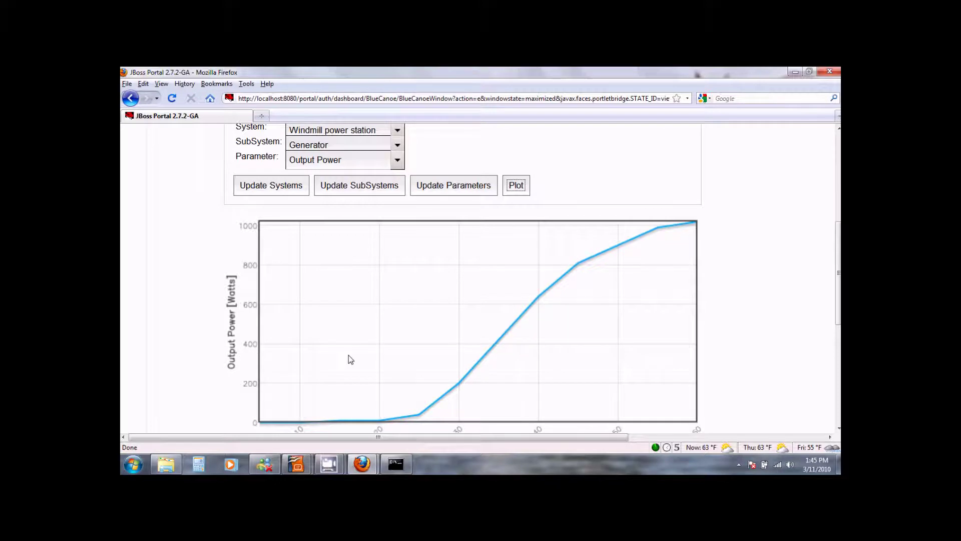
scroll(345, 356, down, 2)
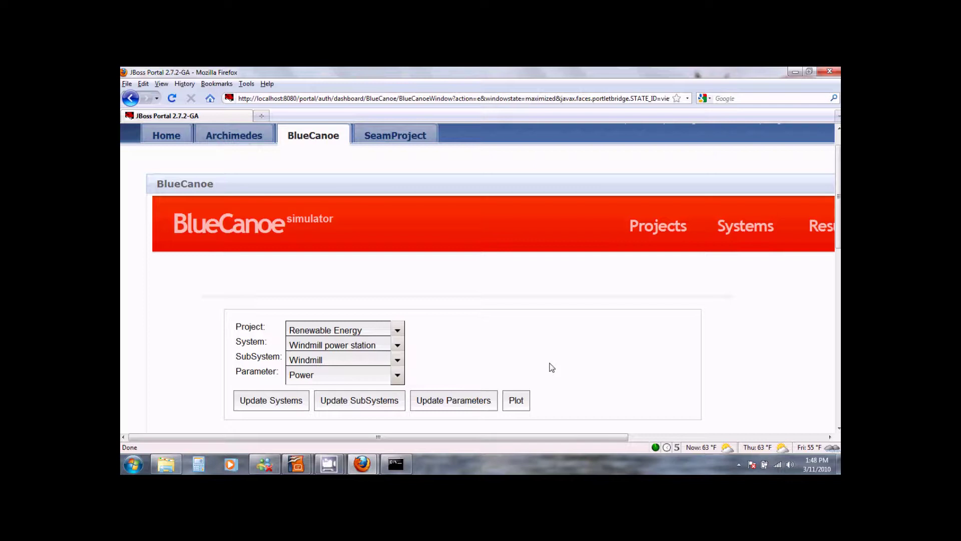
Choose the Windmill subsystem with the Power parameter and plot its results
click(397, 360)
click(334, 371)
click(398, 374)
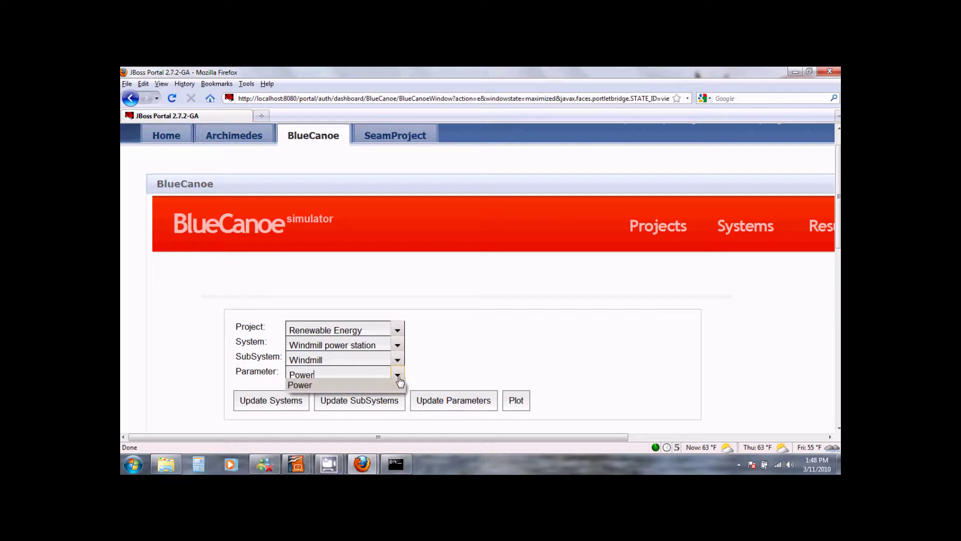
click(296, 385)
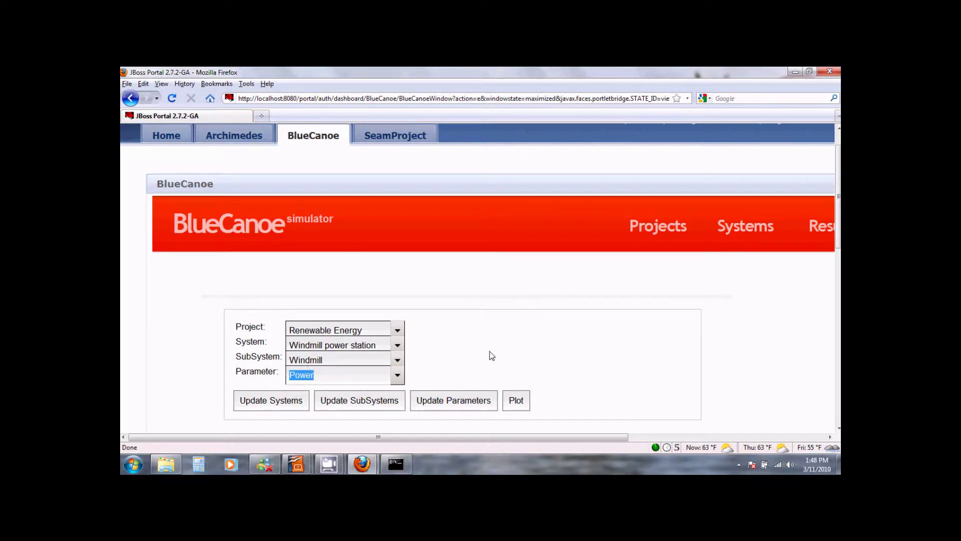
click(512, 407)
scroll(586, 356, down, 5)
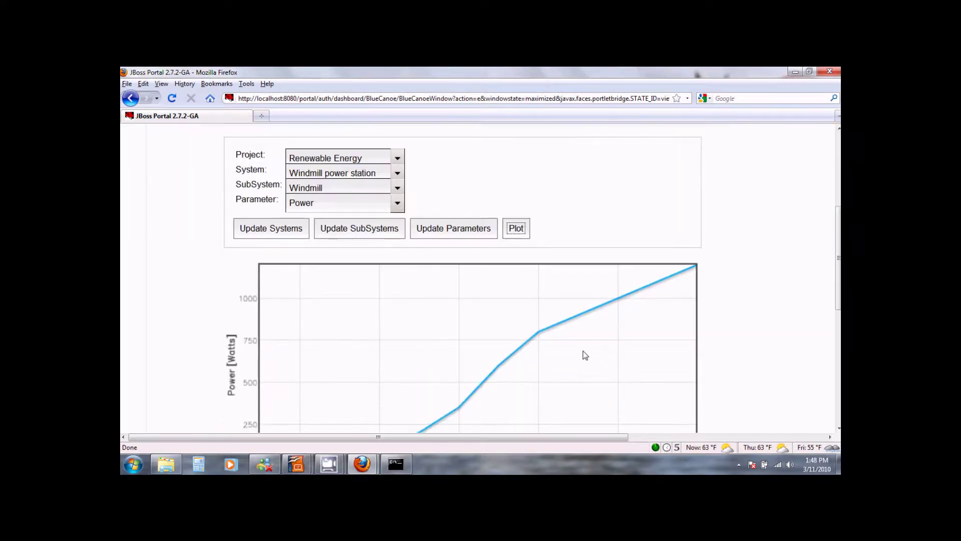
scroll(586, 356, down, 3)
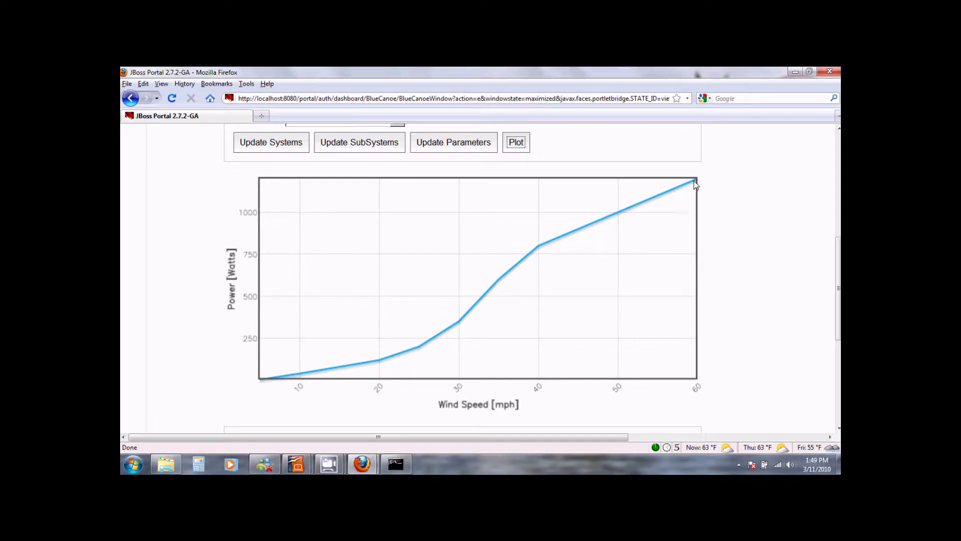
scroll(736, 402, down, 2)
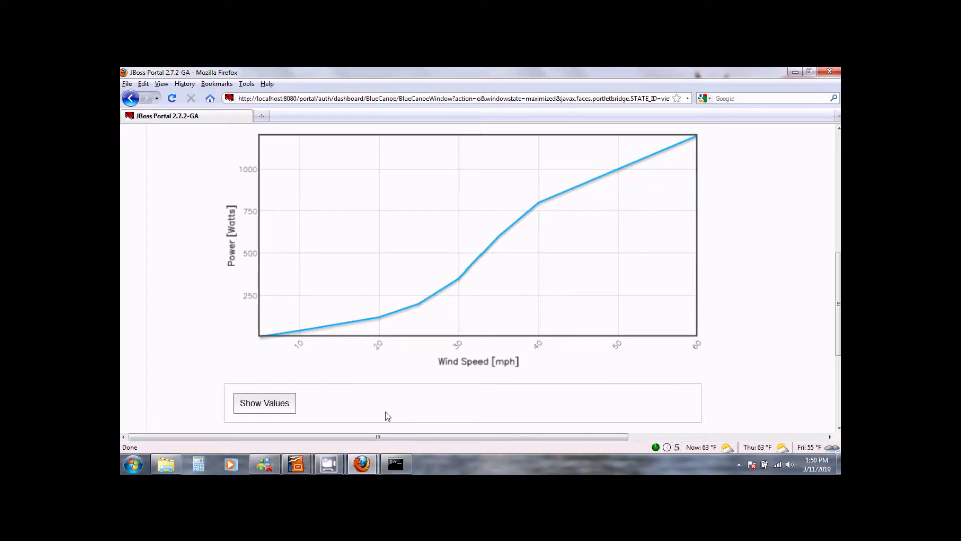
Show the table of values behind the Windmill power plot and examine power against wind speed
click(279, 411)
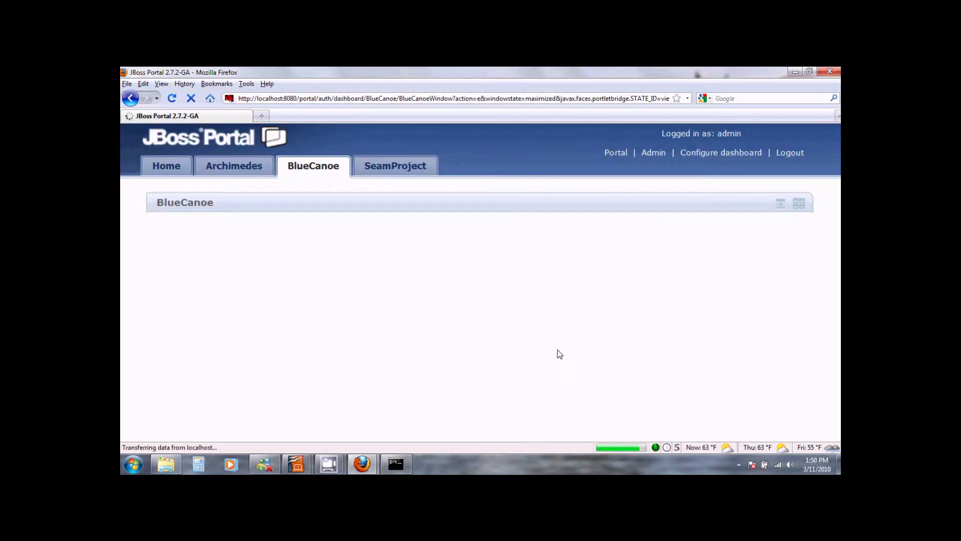
scroll(566, 347, down, 5)
scroll(571, 350, down, 2)
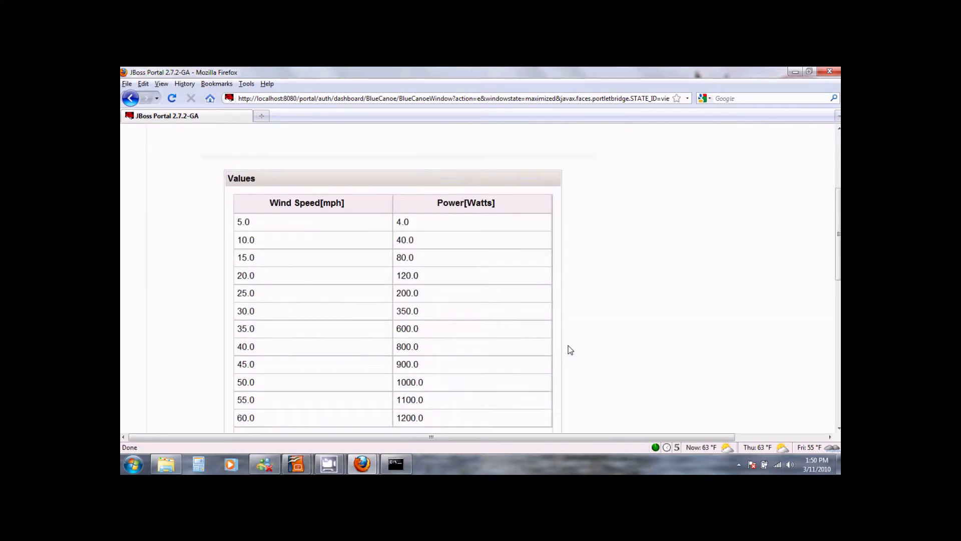
scroll(570, 350, down, 2)
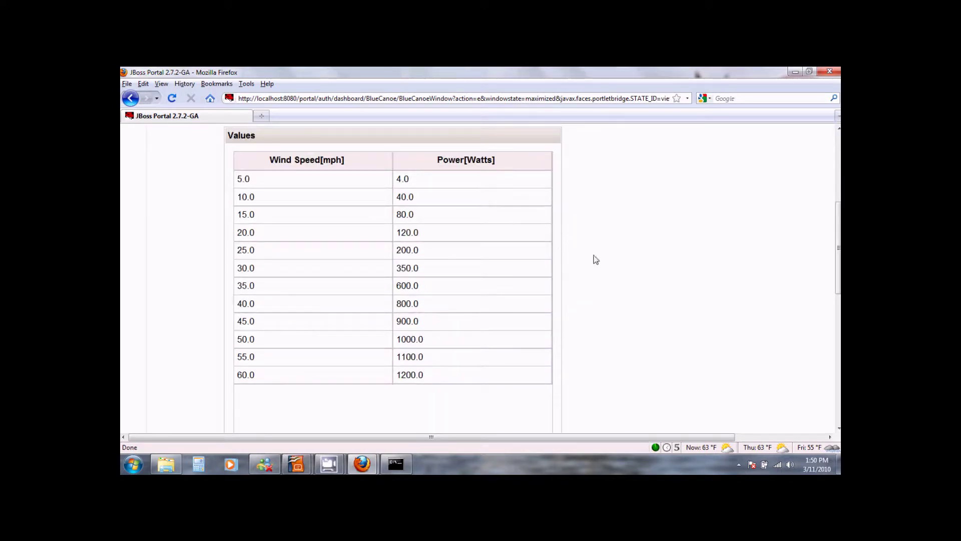